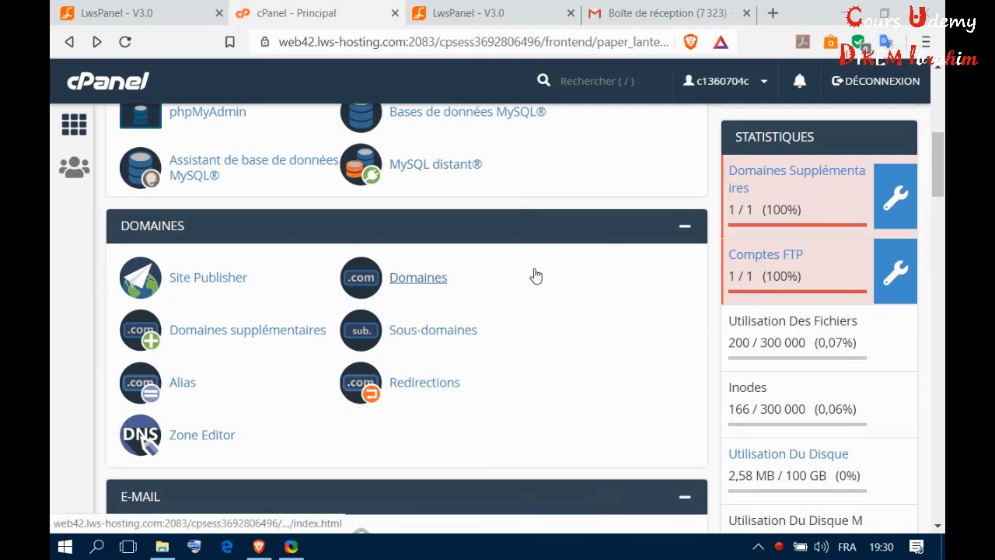
Open the SSL/TLS manager from the security section of the hosting dashboard.
scroll(536, 276, down, 3)
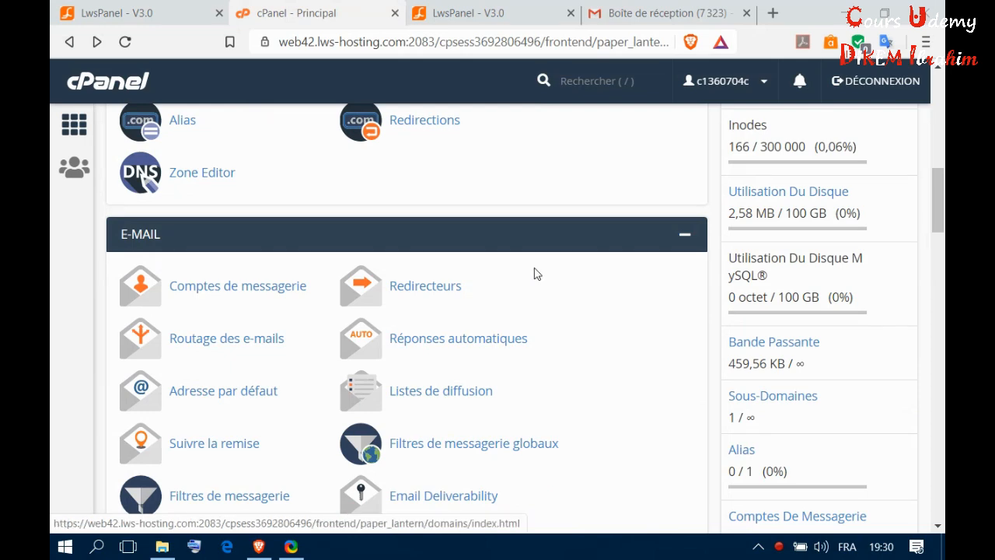
scroll(536, 273, down, 6)
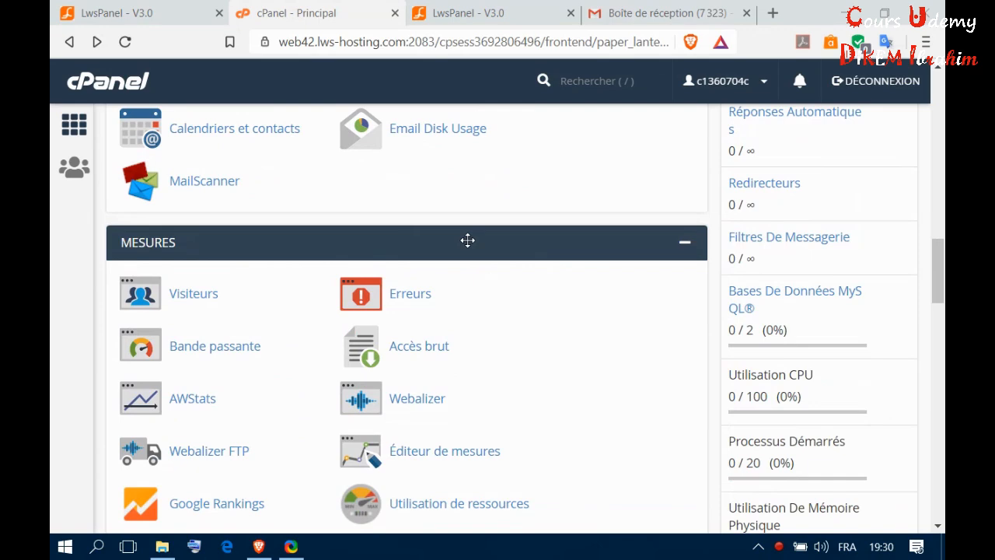
scroll(468, 240, down, 5)
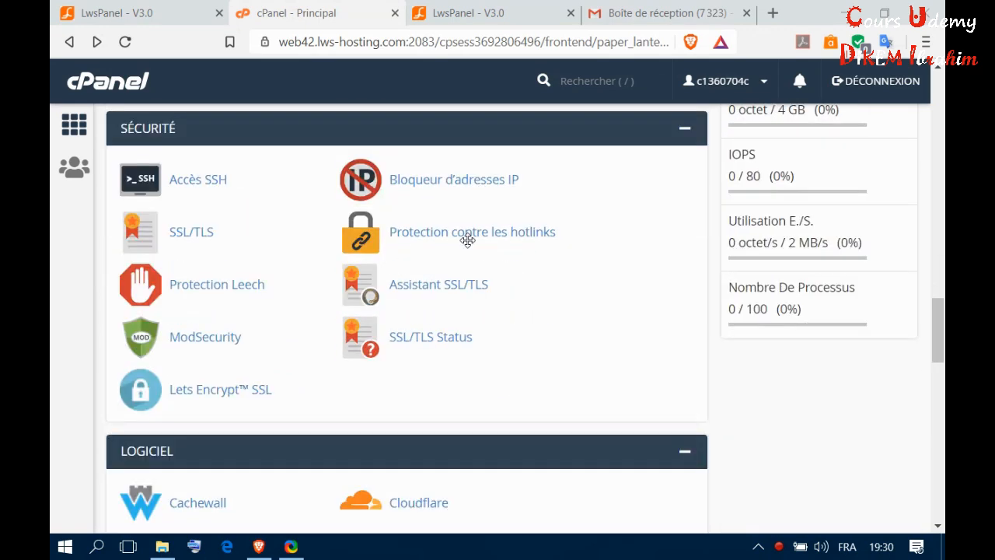
click(195, 234)
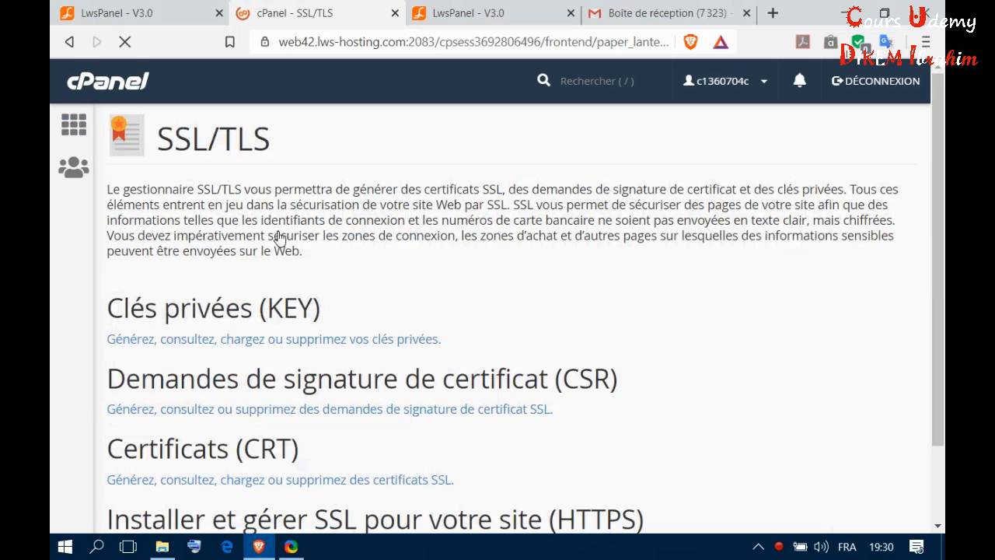
Open the SSL site management page under "Installer et gérer SSL pour votre site (HTTPS)".
scroll(188, 418, down, 3)
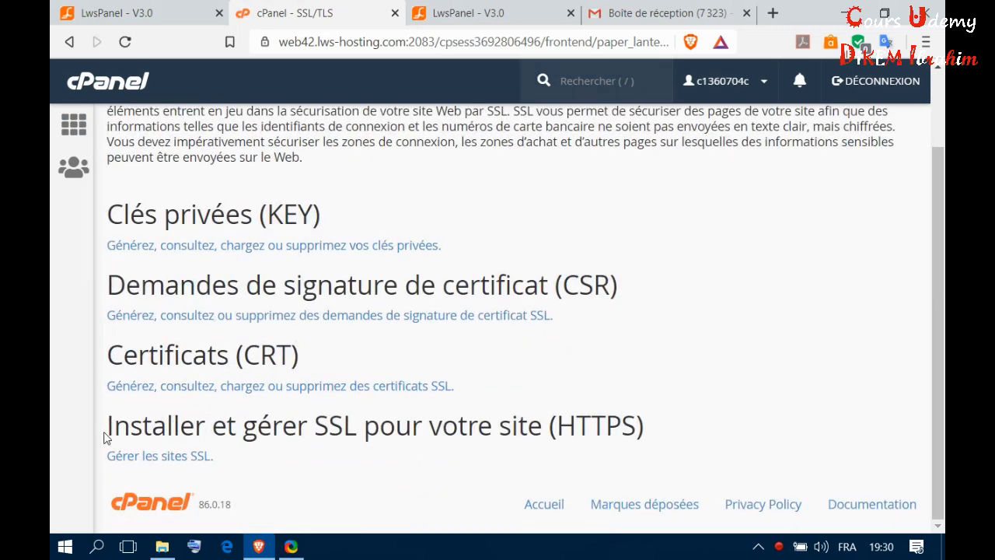
drag(109, 426, 545, 434)
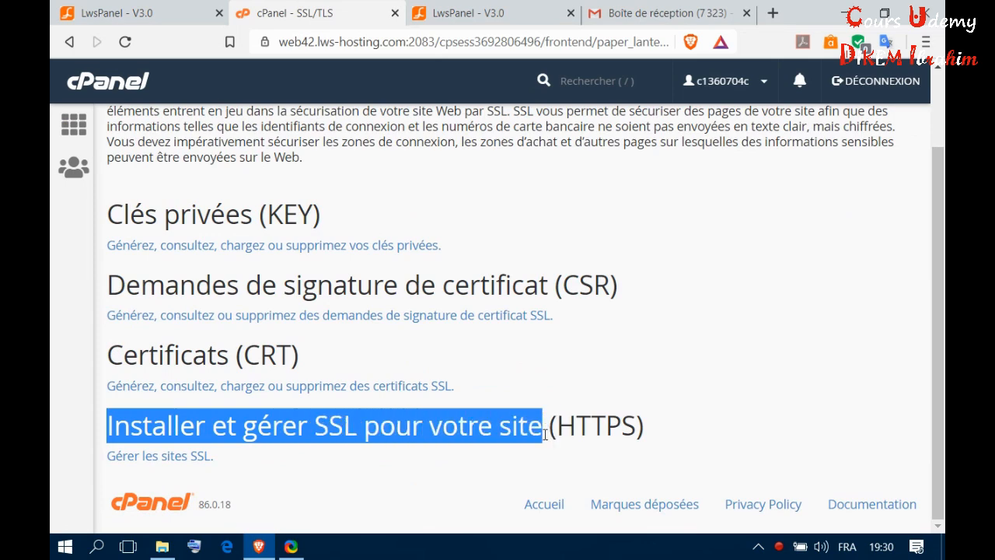
drag(575, 427, 622, 427)
click(583, 427)
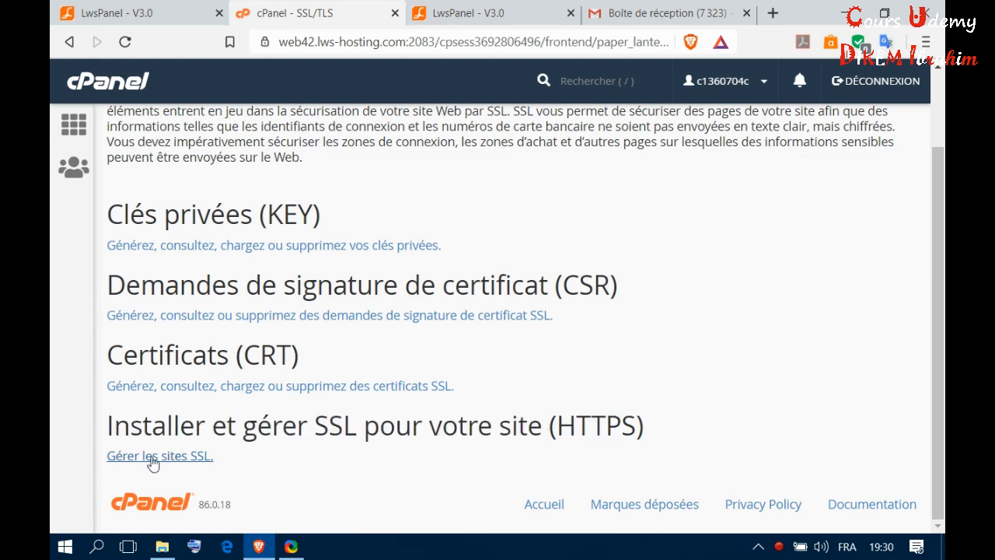
click(138, 459)
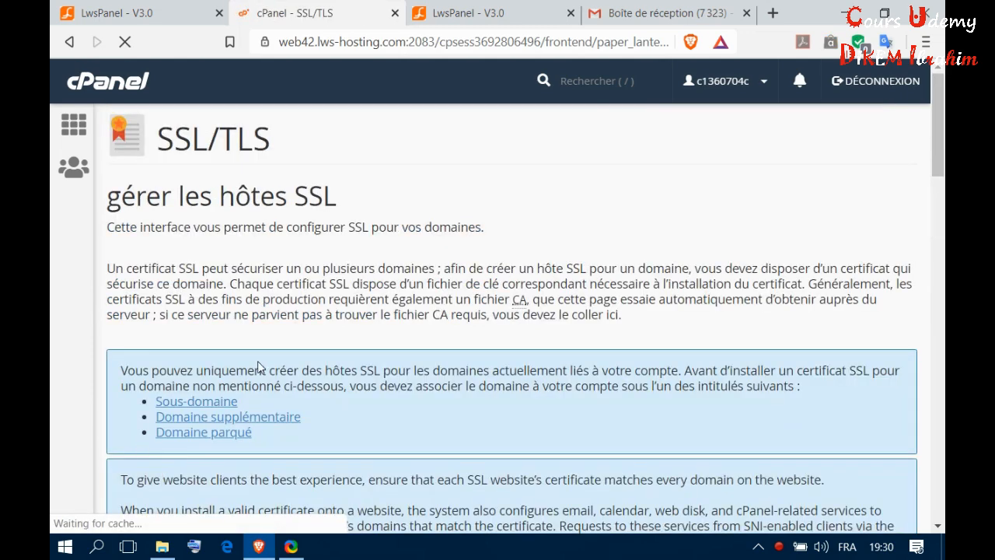
Examine the installed SSL websites, checking each domain's lock status and the certificate expiry dates.
scroll(381, 307, down, 3)
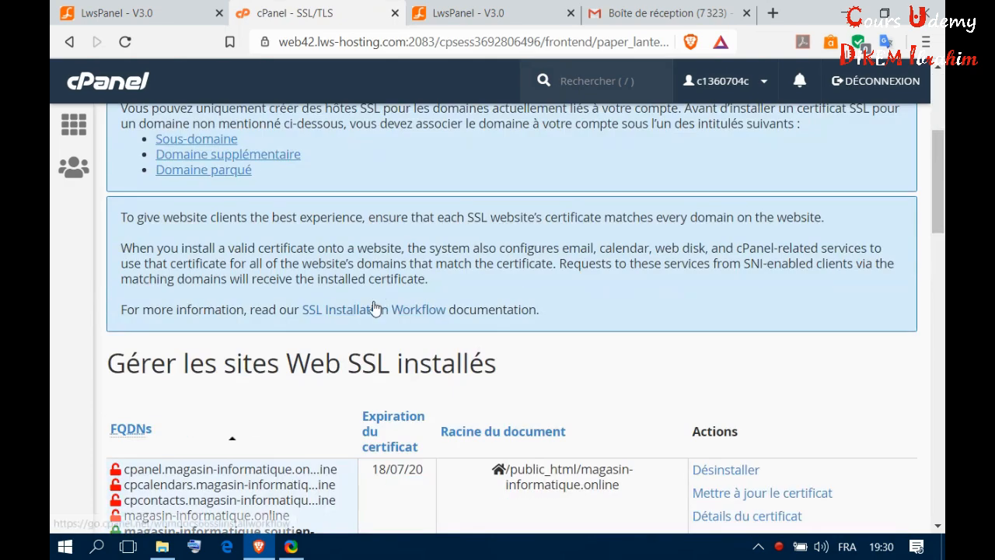
scroll(405, 299, down, 4)
scroll(614, 293, down, 4)
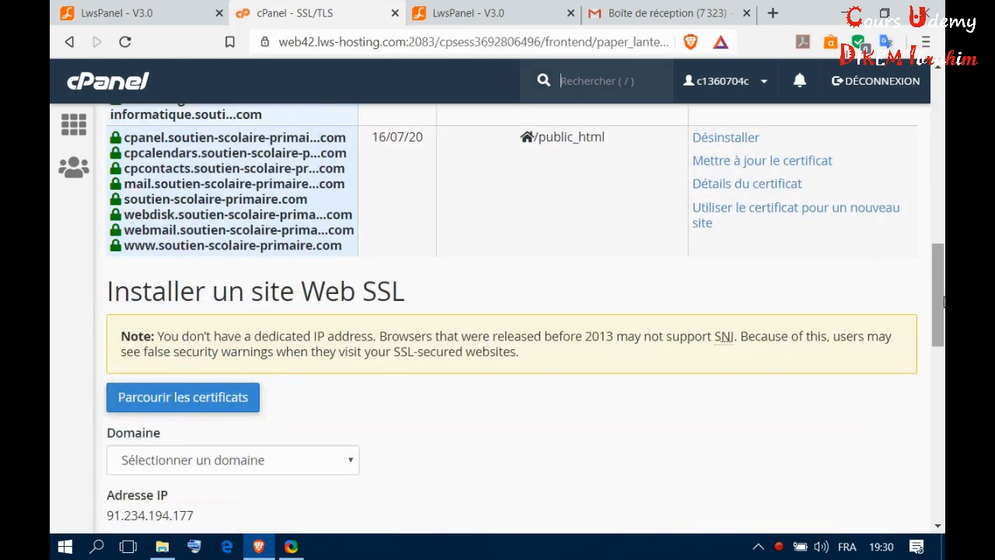
drag(943, 311, 944, 262)
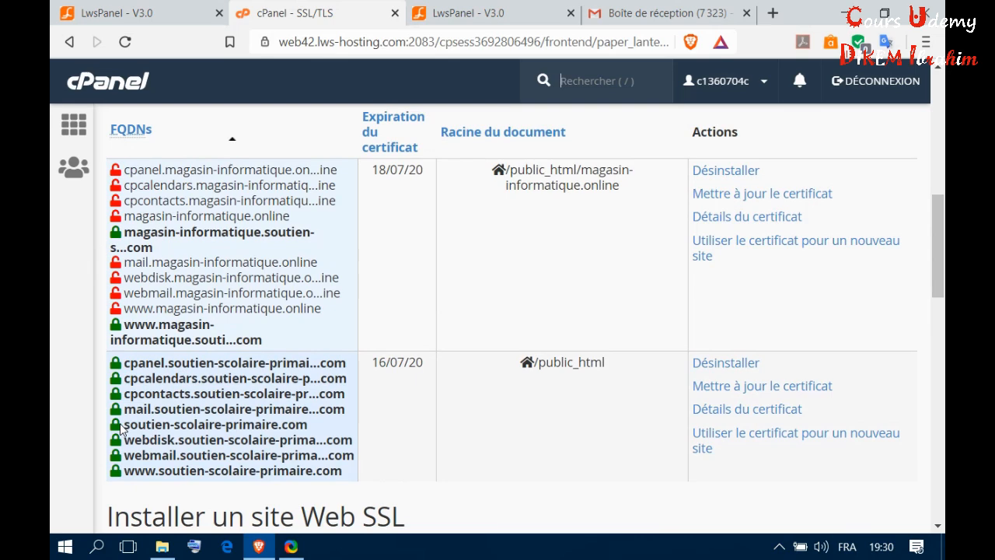
drag(122, 422, 315, 433)
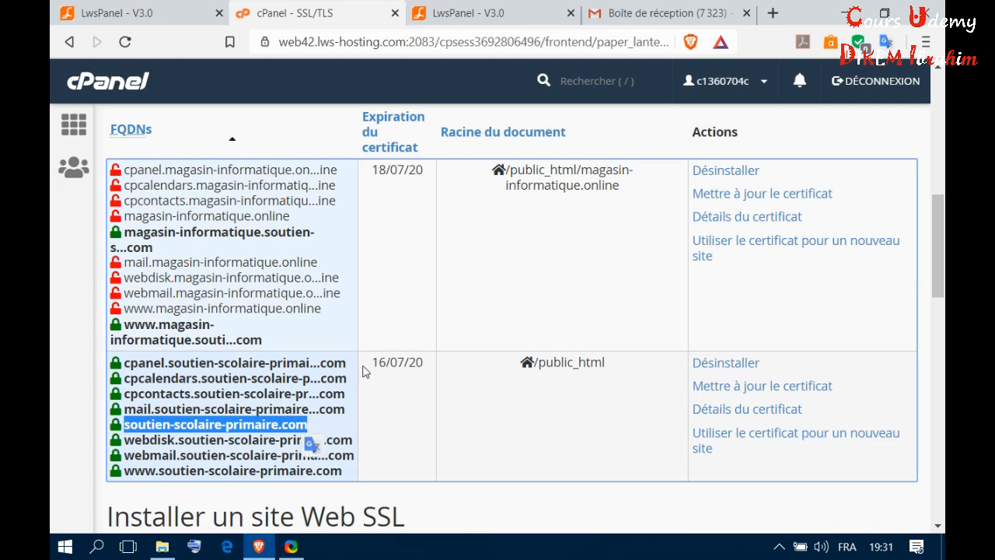
drag(378, 363, 410, 364)
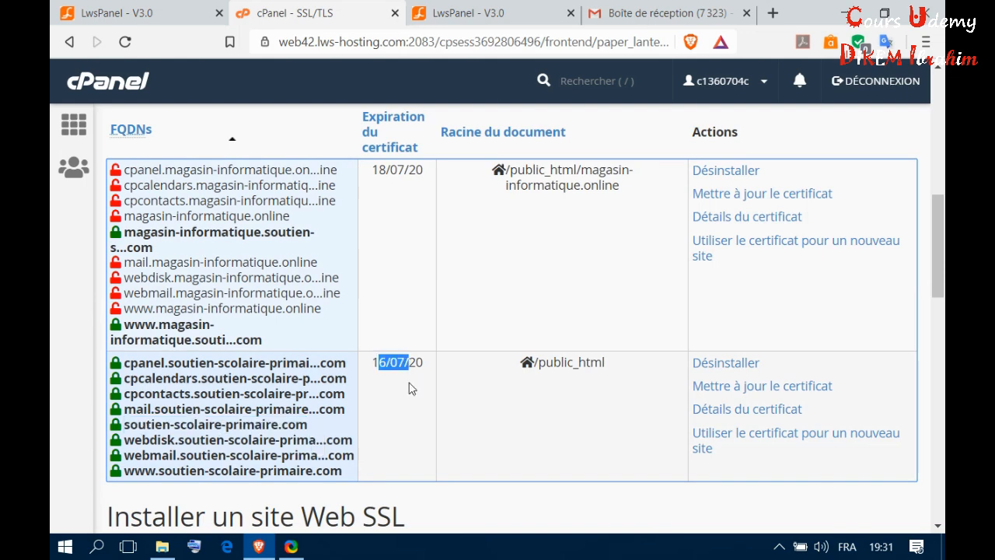
click(409, 386)
scroll(597, 271, down, 2)
scroll(602, 270, down, 2)
scroll(603, 270, up, 4)
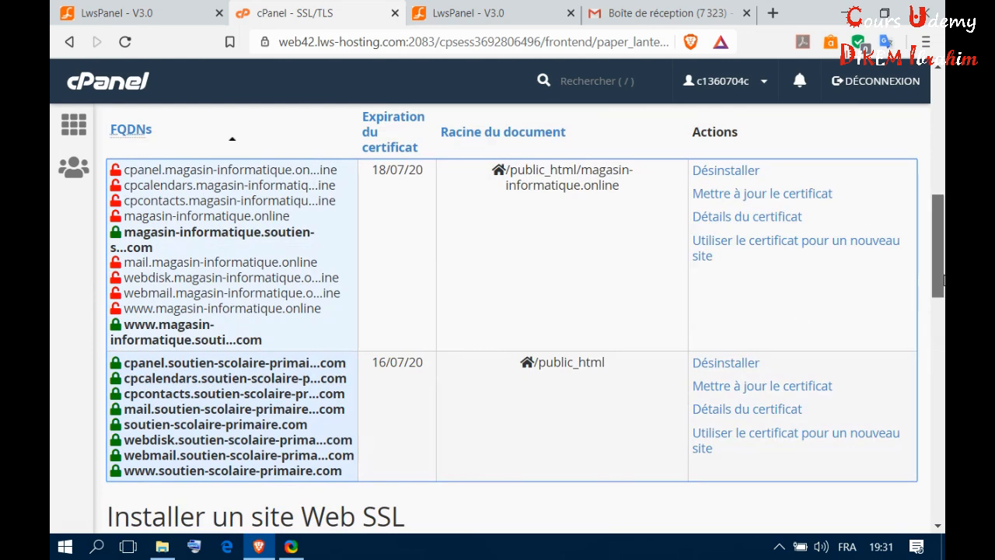
Select magasin-informatique.online as the domain for installing an SSL website.
drag(943, 281, 943, 360)
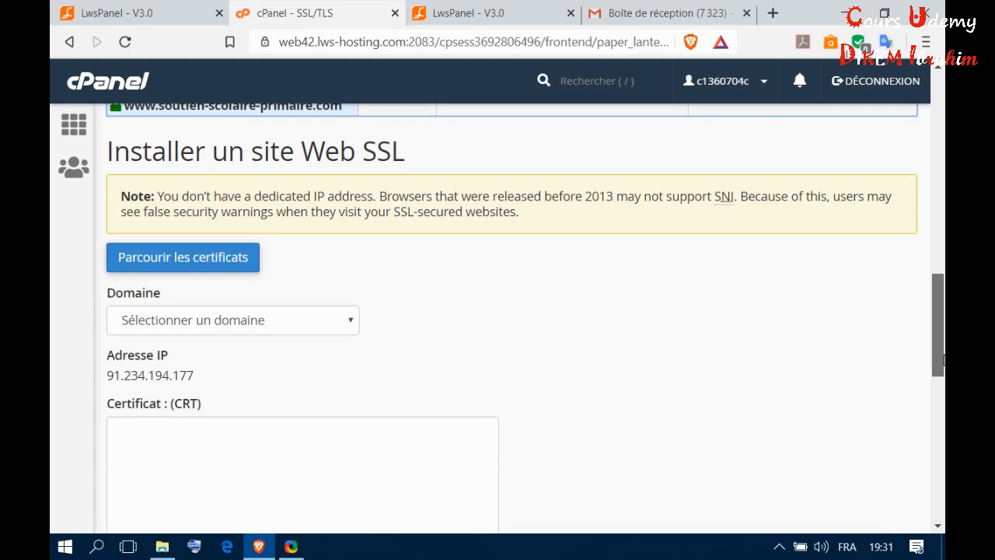
scroll(376, 272, down, 1)
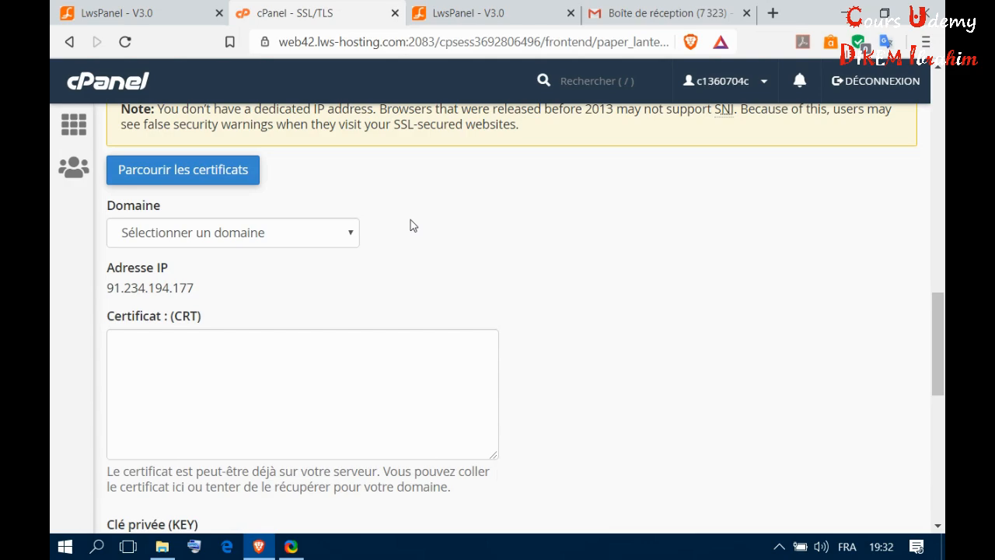
scroll(416, 227, up, 3)
scroll(416, 227, down, 3)
scroll(388, 194, up, 5)
scroll(382, 210, down, 8)
scroll(388, 196, up, 4)
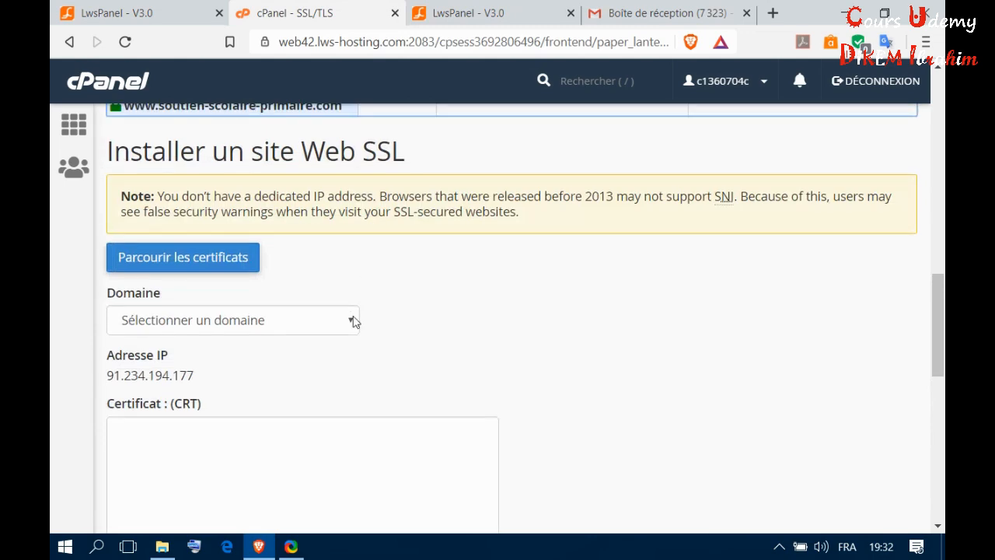
click(354, 320)
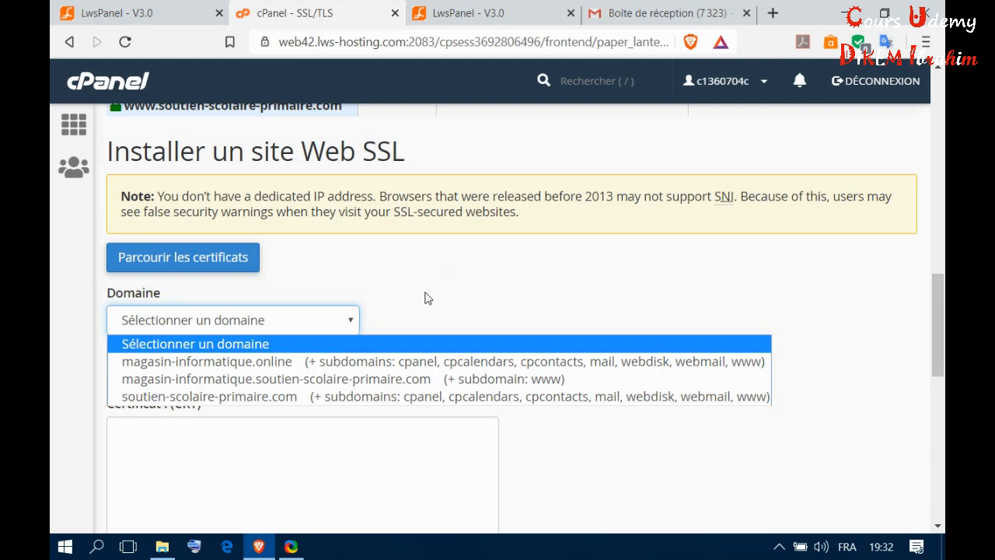
click(391, 307)
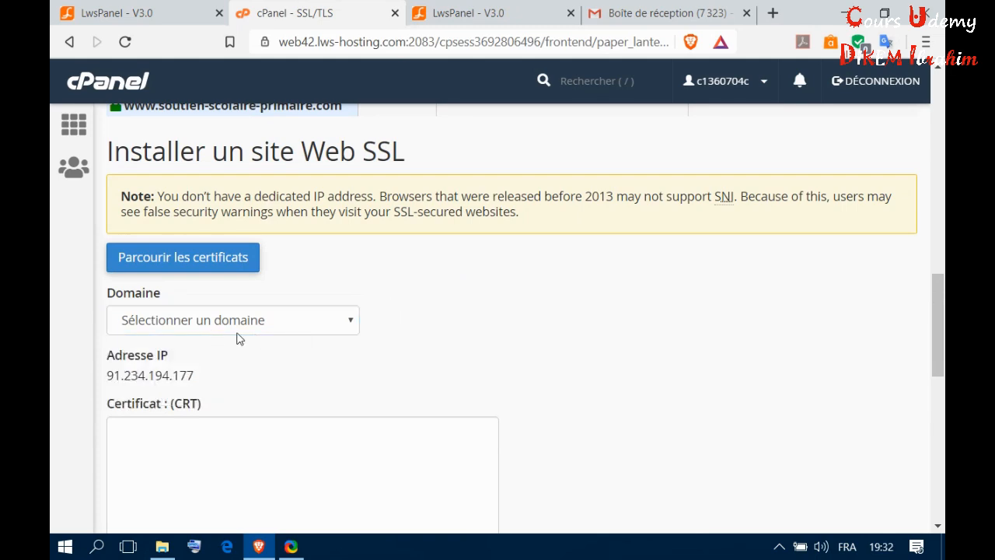
click(317, 327)
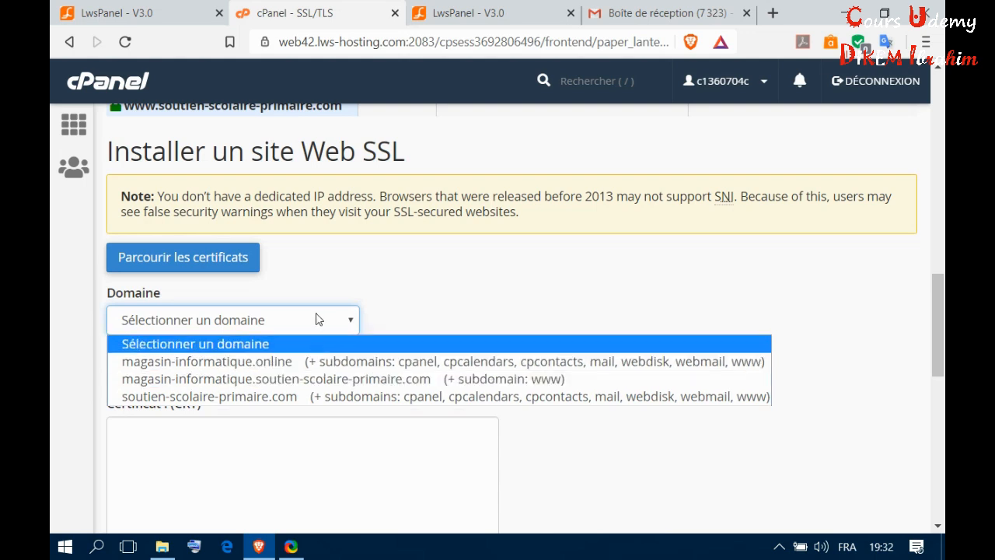
click(319, 361)
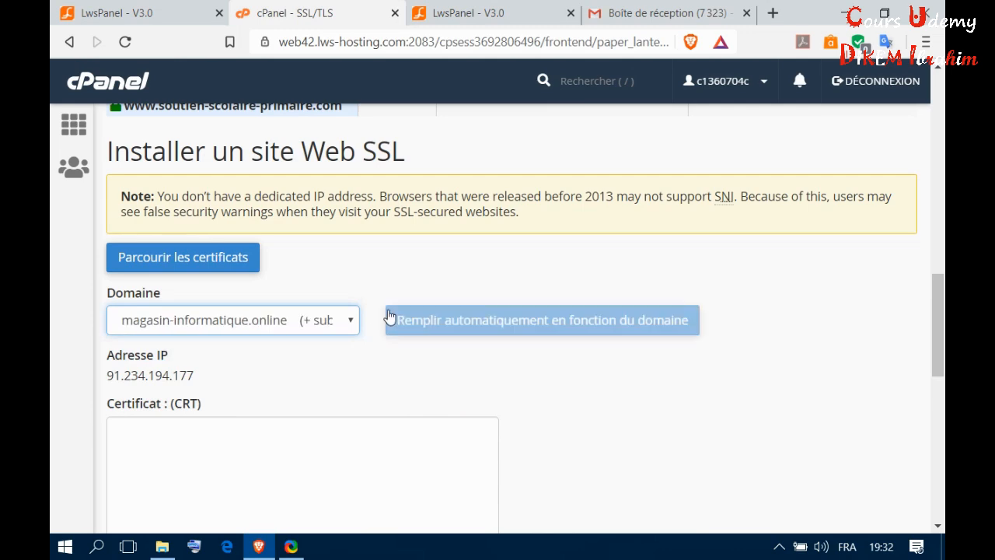
Autofill the certificate fields for the selected domain and review the certificate's domains, issuer and expiry.
scroll(466, 299, down, 1)
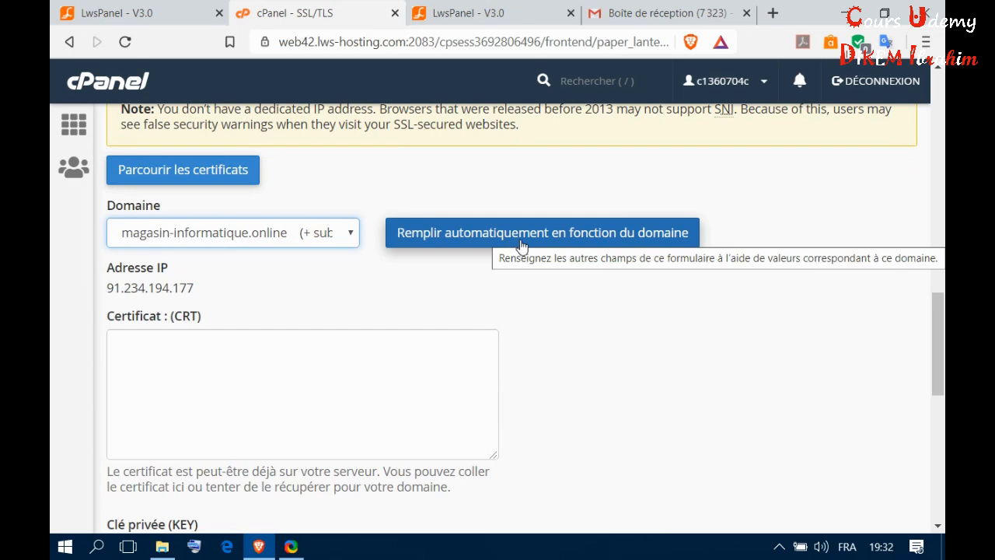
click(558, 241)
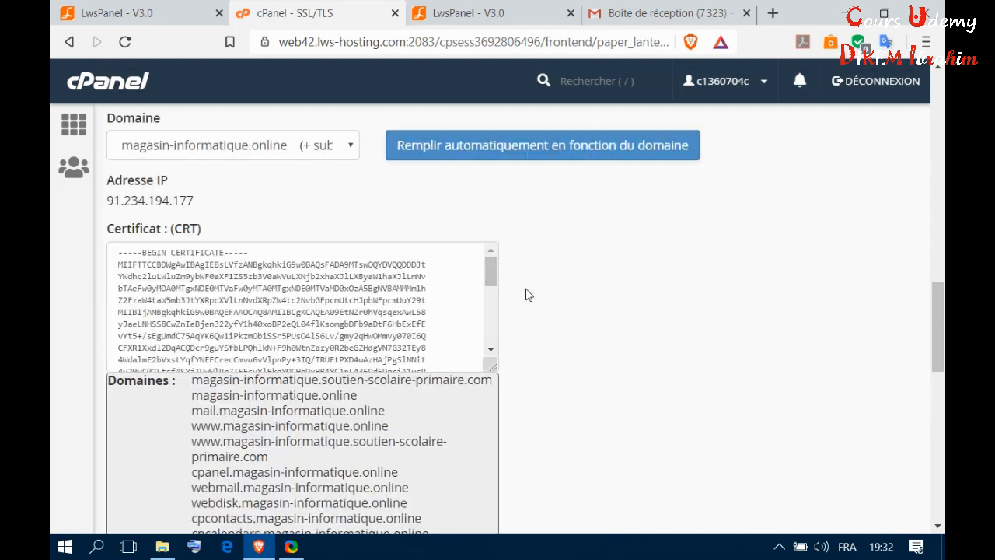
scroll(526, 294, down, 12)
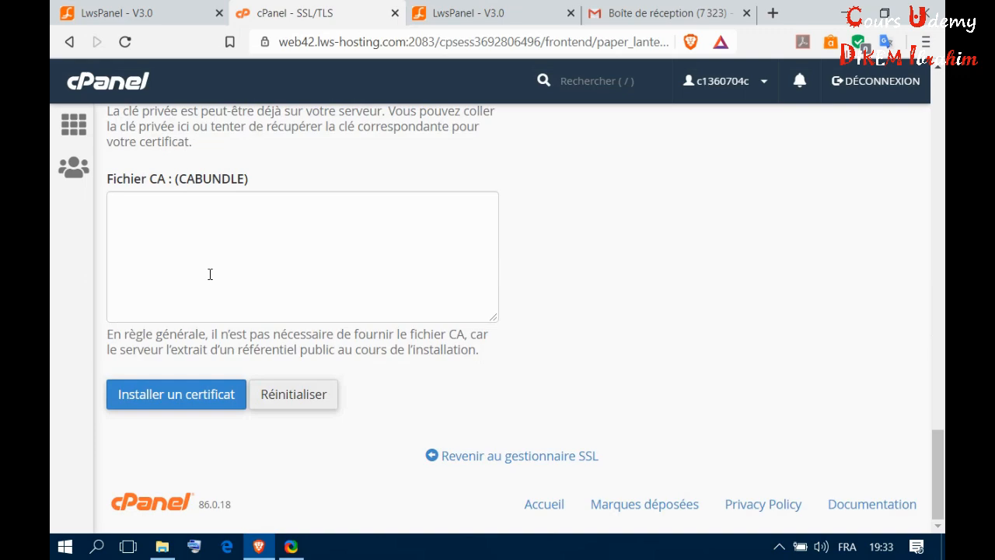
scroll(307, 282, up, 10)
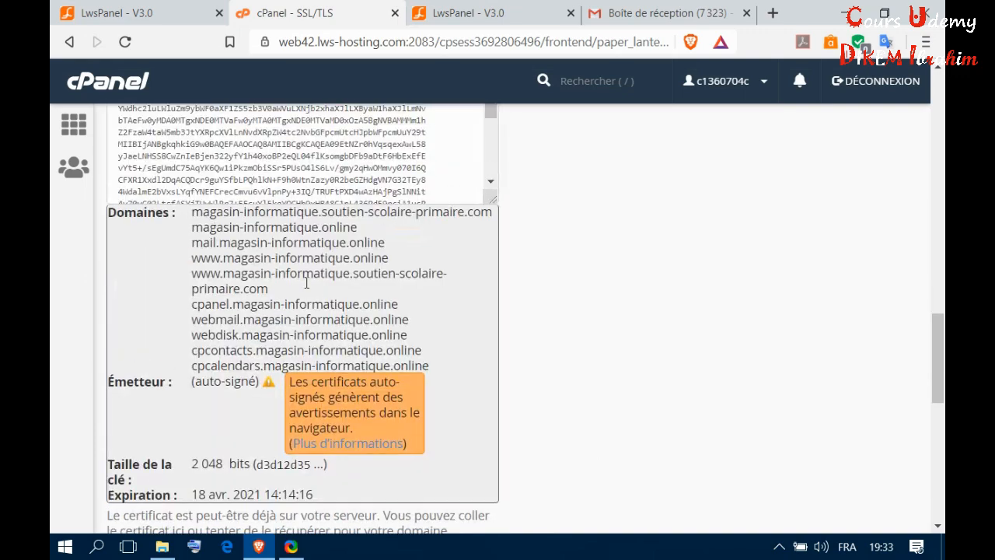
Install the SSL certificate for magasin-informatique.online and dismiss the update notice.
scroll(306, 283, down, 10)
click(215, 394)
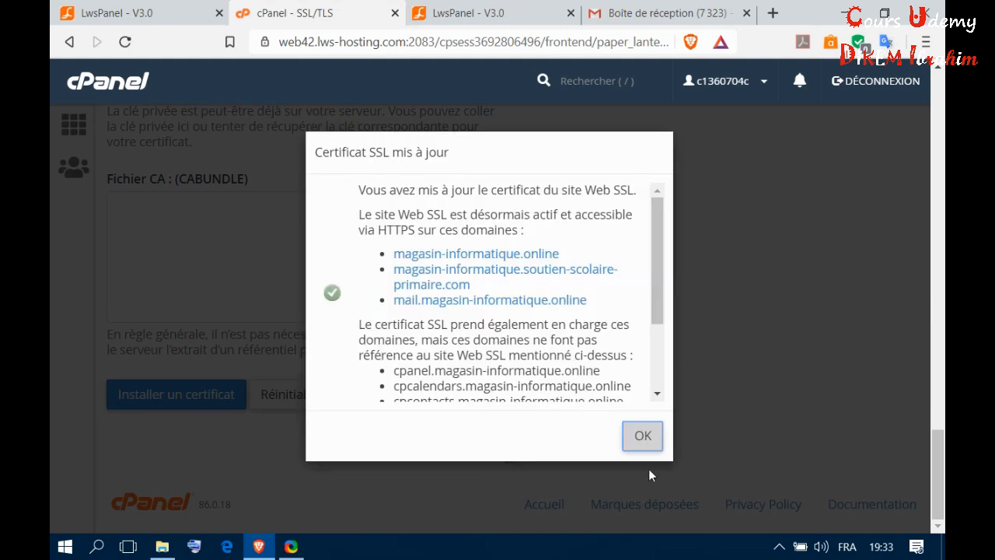
click(639, 437)
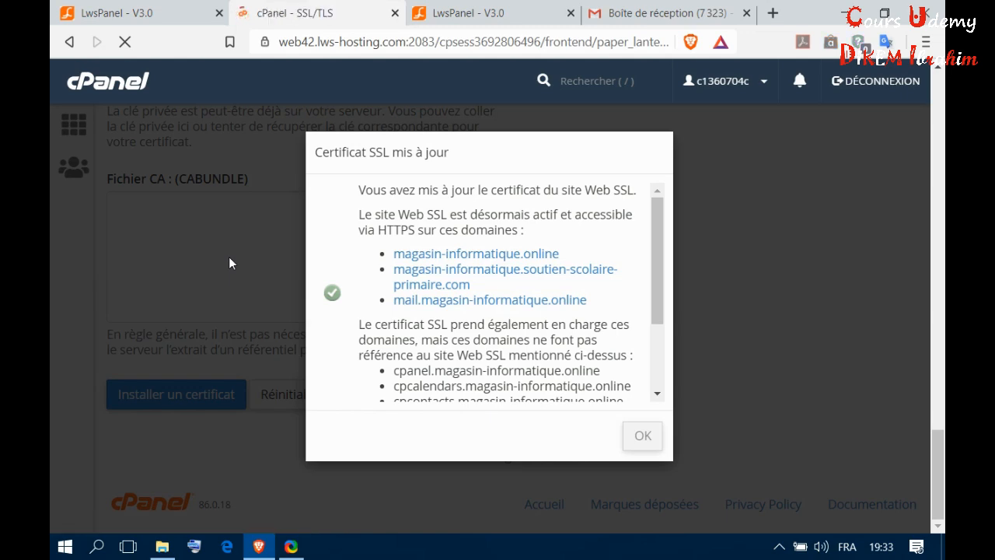
Check the installed SSL websites list for the magasin-informatique.online domains' lock status and certificate expiry date.
scroll(450, 251, down, 10)
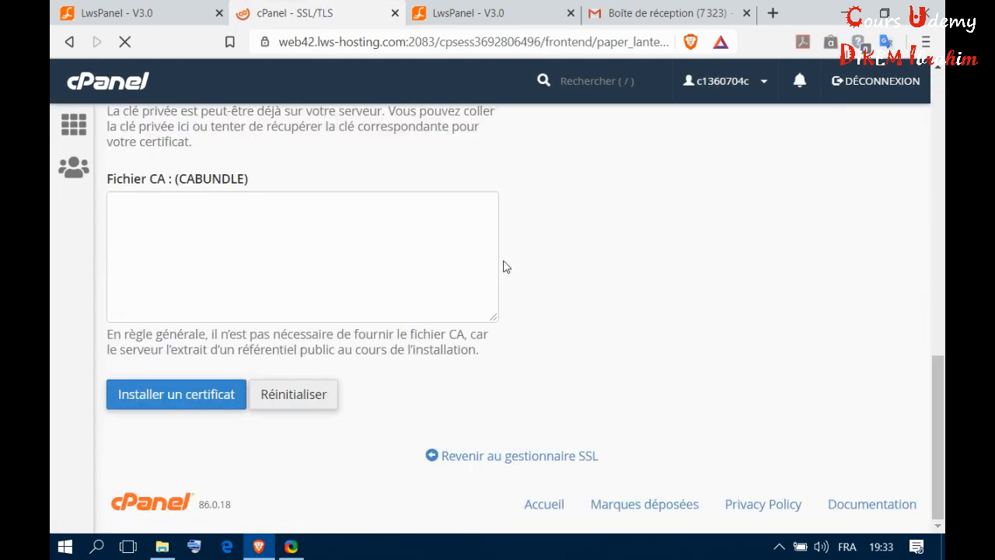
scroll(536, 268, up, 6)
scroll(566, 272, up, 5)
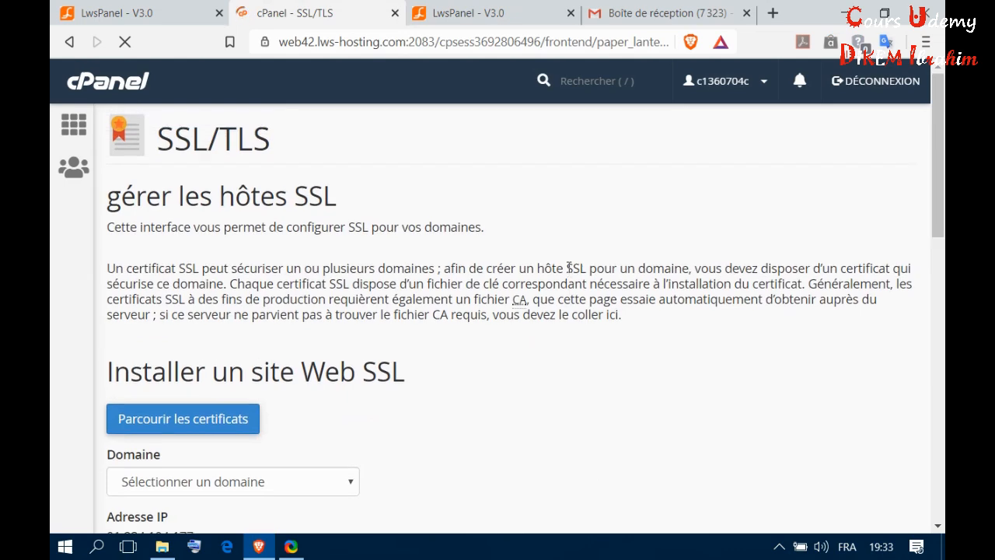
scroll(556, 261, down, 10)
scroll(557, 261, up, 8)
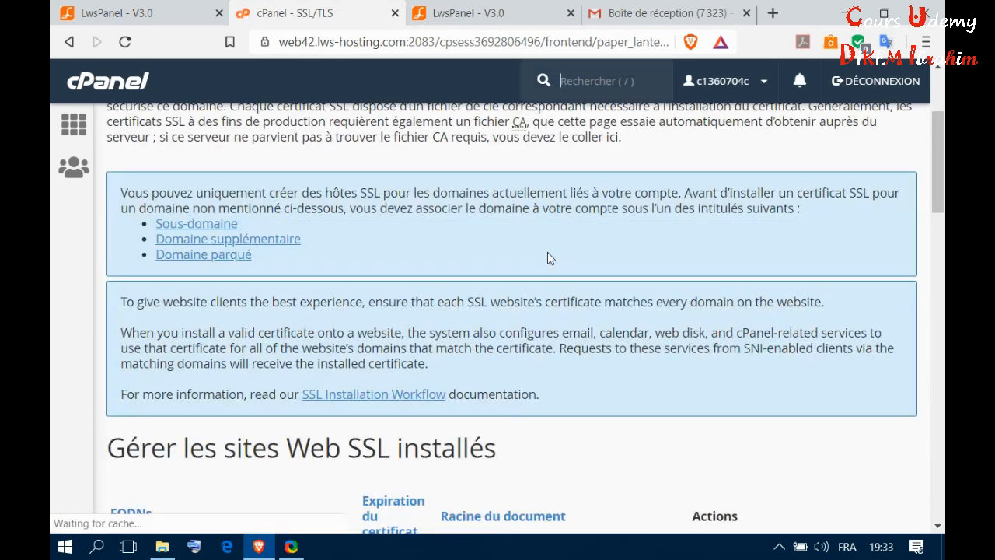
scroll(548, 258, down, 6)
scroll(548, 258, up, 1)
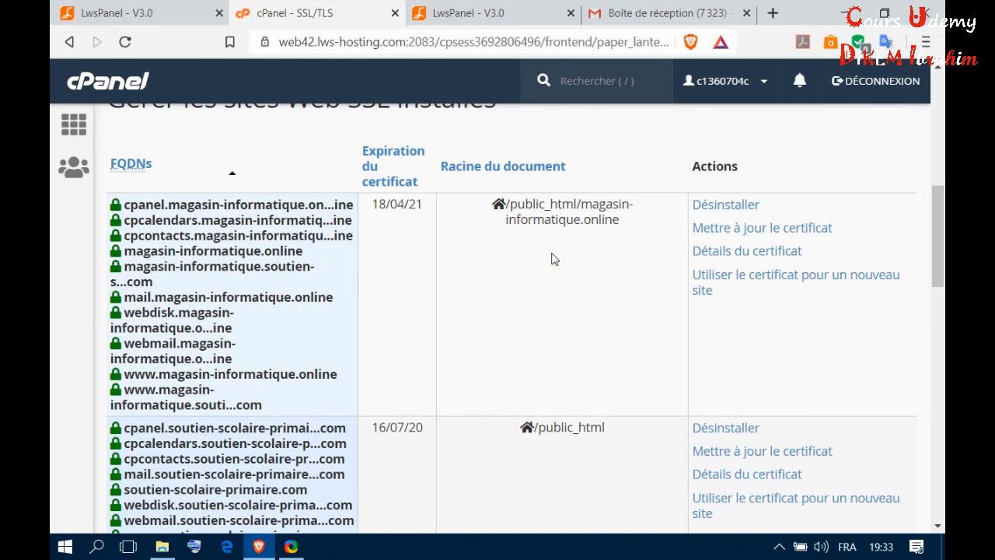
scroll(554, 259, down, 1)
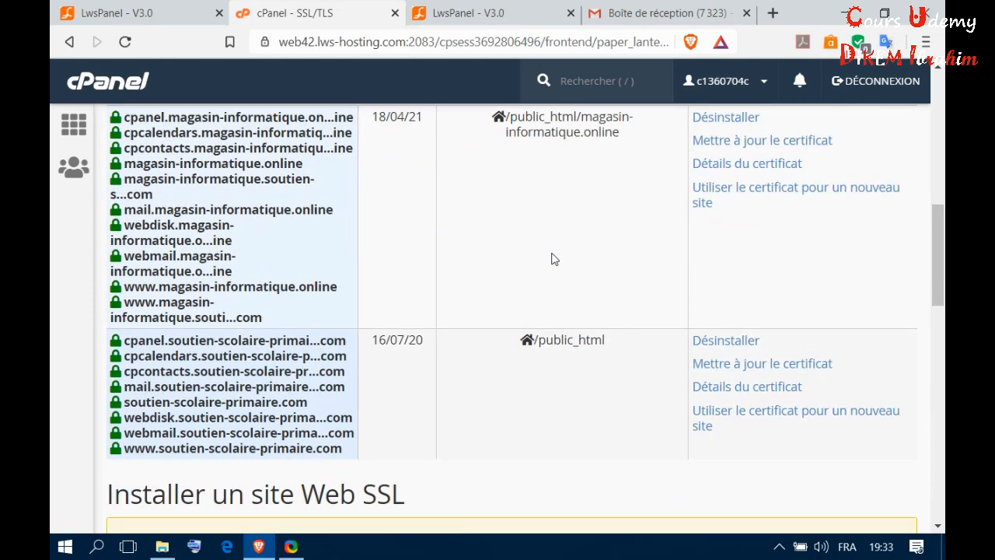
scroll(555, 259, up, 1)
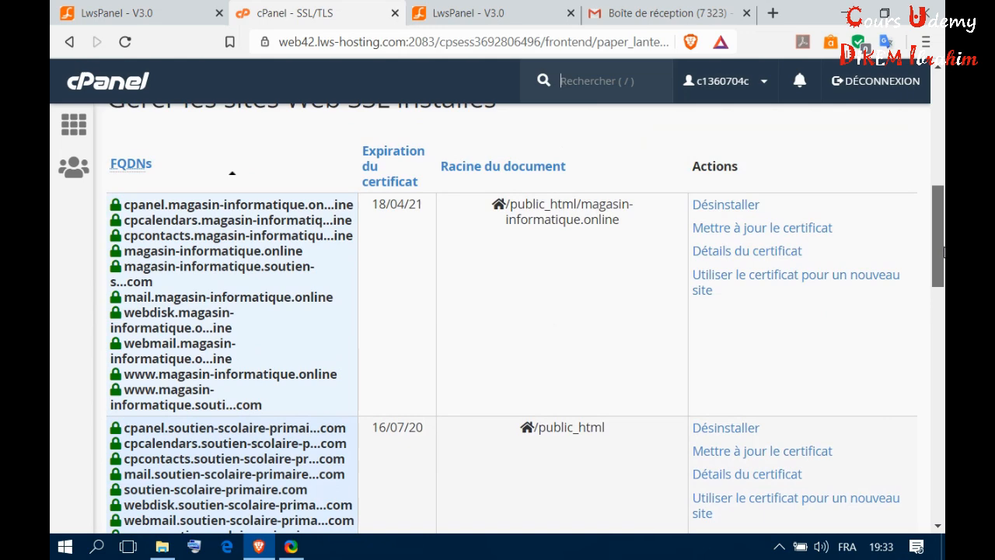
mouse_move(944, 251)
mouse_down()
mouse_move(944, 270)
mouse_move(944, 259)
mouse_up()
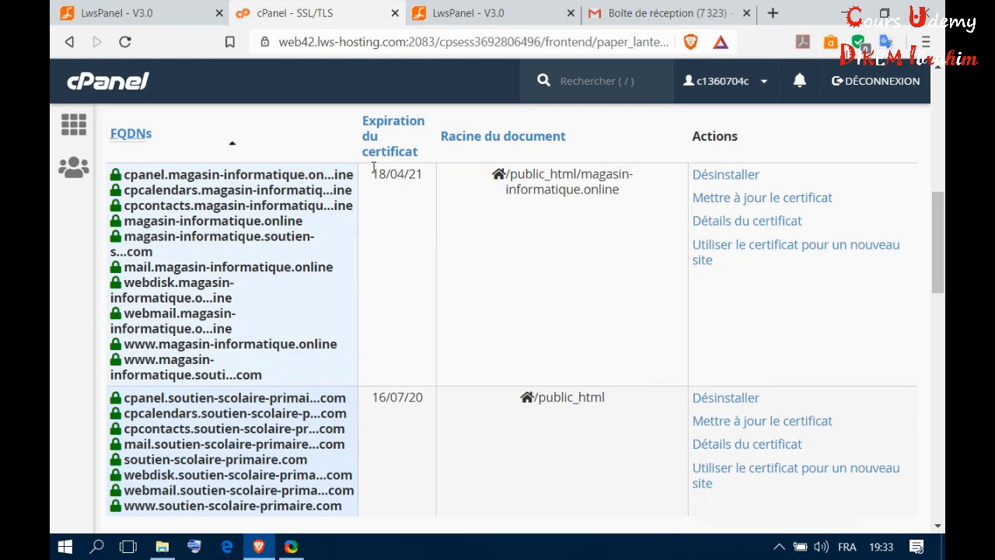
drag(372, 174, 423, 174)
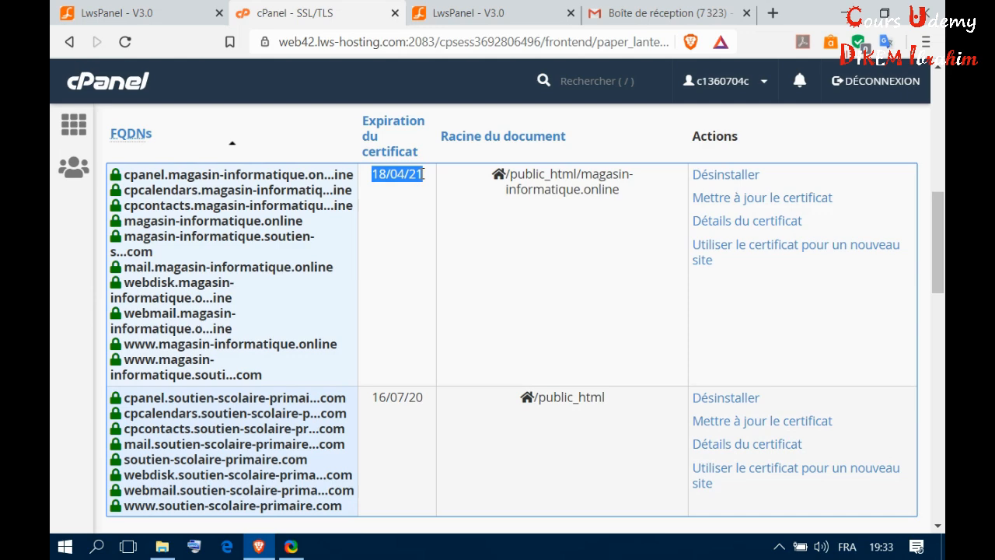
Compare the certificate expiry dates of magasin-informatique.online and soutien-scolaire-primaire.com in the installed SSL websites list.
click(375, 201)
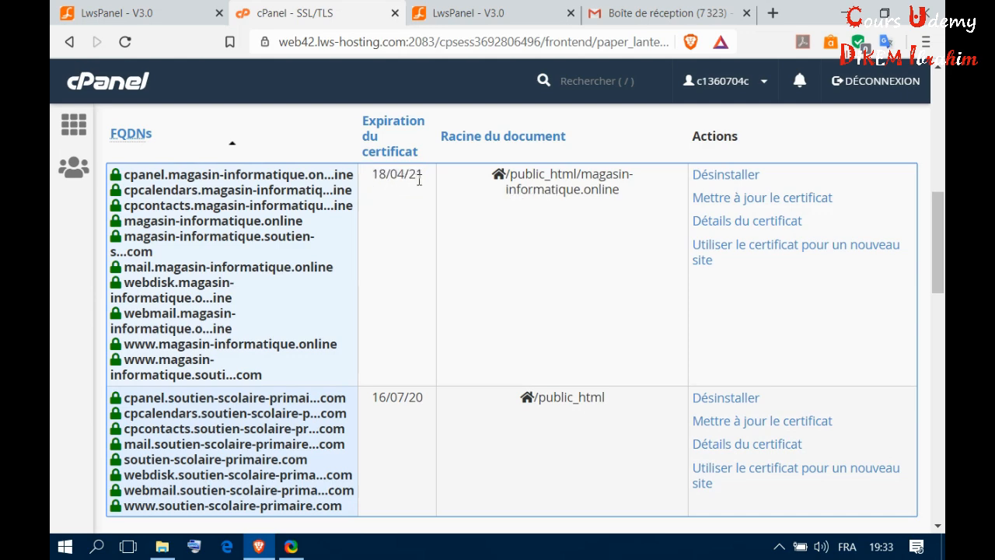
mouse_move(422, 179)
scroll(571, 287, down, 2)
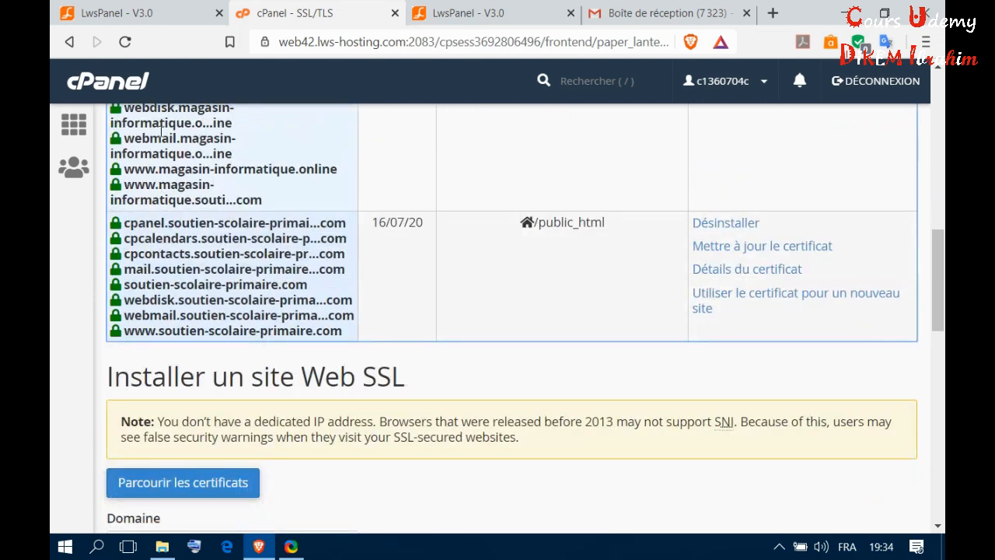
triple_click(396, 221)
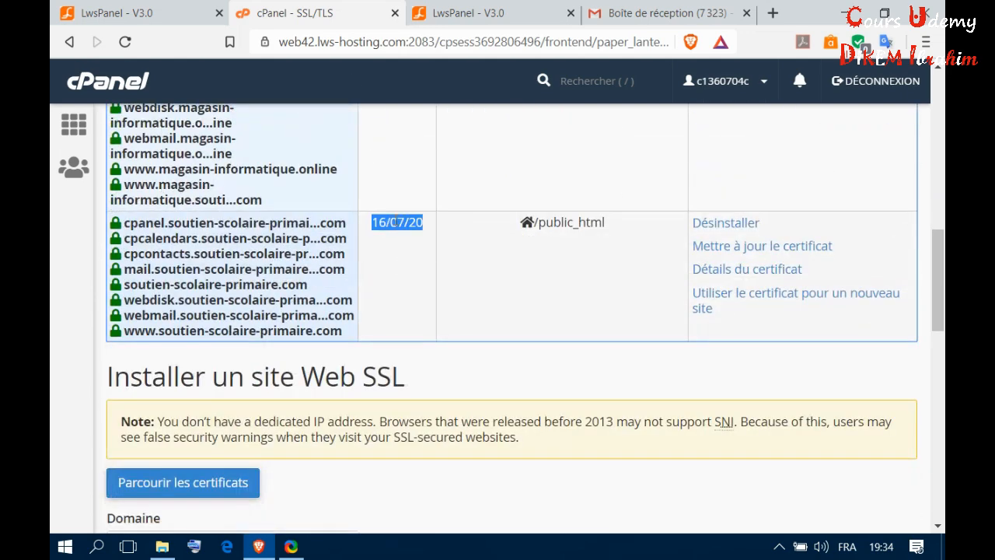
scroll(419, 227, up, 1)
scroll(419, 227, up, 2)
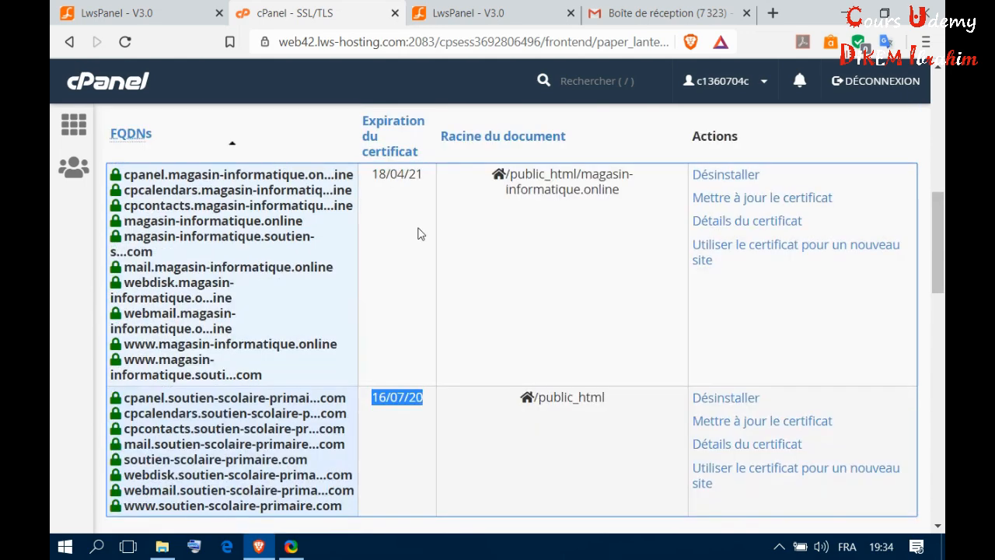
click(417, 400)
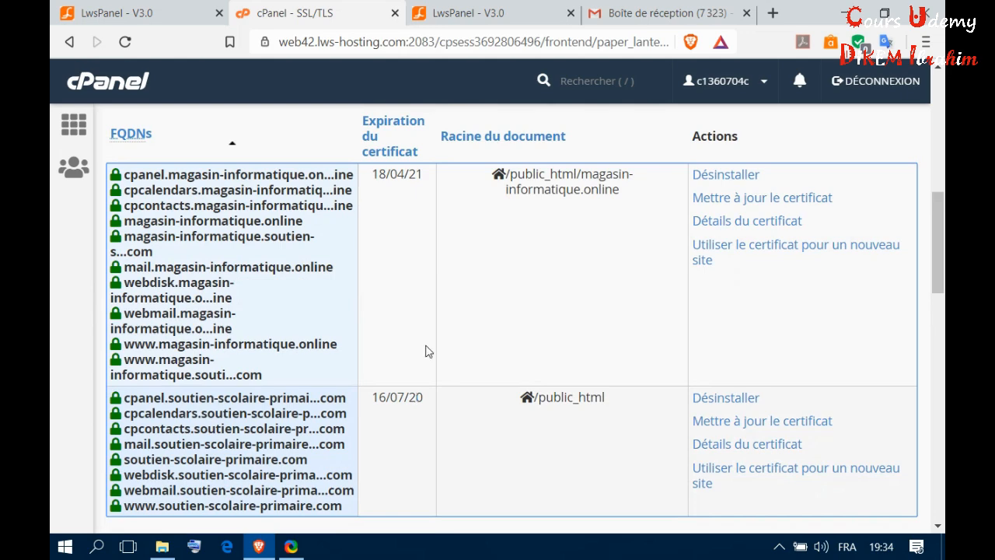
Open the certificate update form for the soutien-scolaire-primaire.com website in the installed SSL websites list.
scroll(426, 352, down, 1)
scroll(420, 340, up, 1)
scroll(567, 326, down, 1)
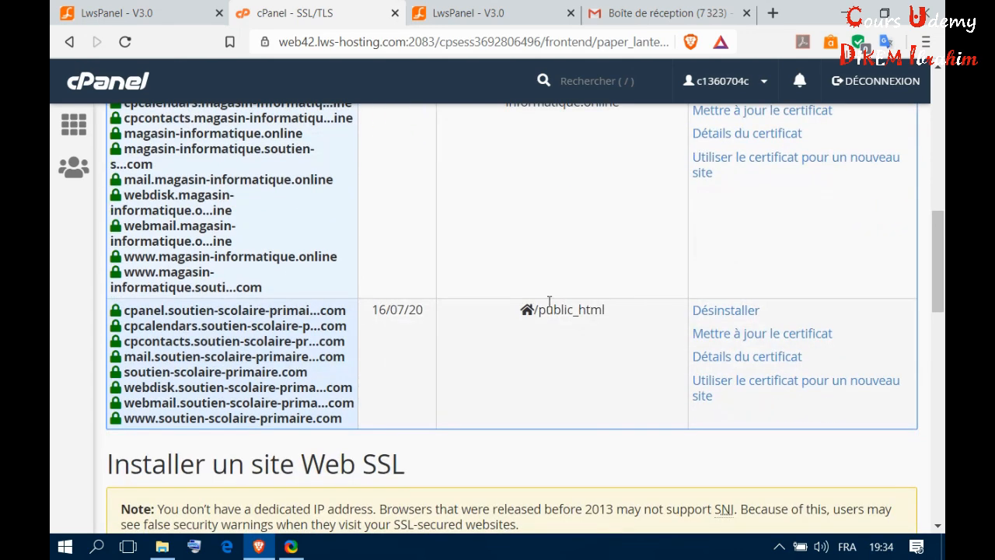
click(782, 342)
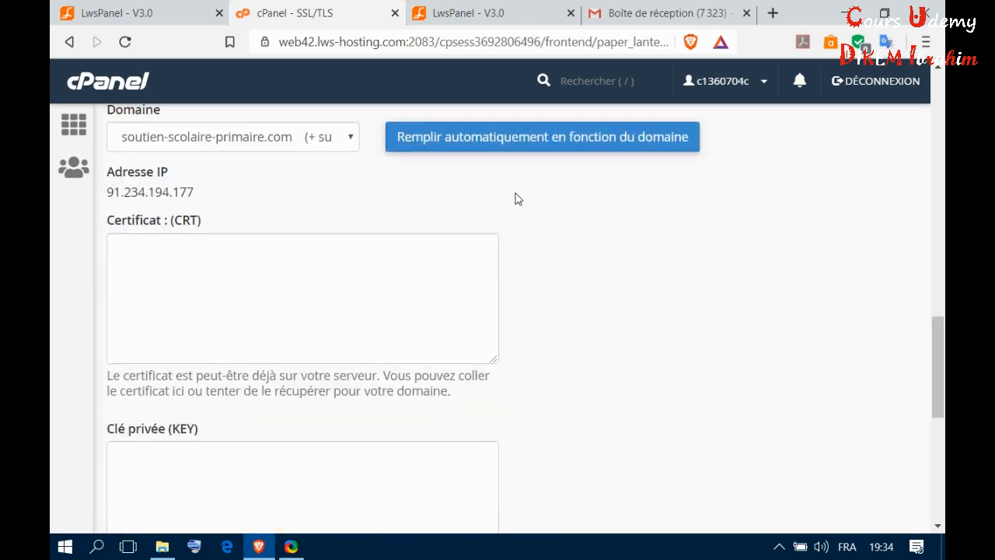
Return to the installed SSL websites list, sort it by document root in ascending and descending order, and recheck the certificate expiry dates.
scroll(517, 199, up, 5)
scroll(517, 206, up, 3)
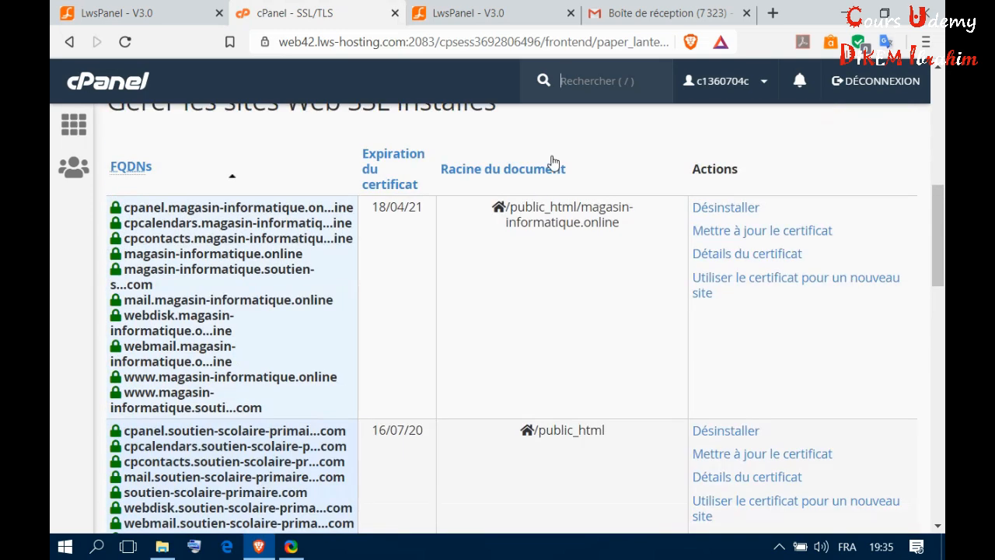
triple_click(406, 208)
click(676, 169)
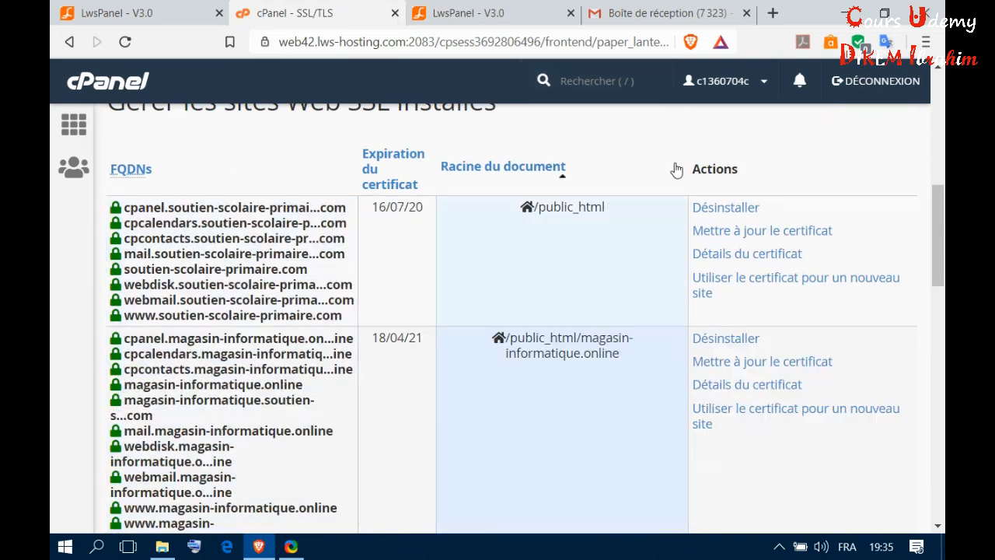
scroll(581, 198, down, 3)
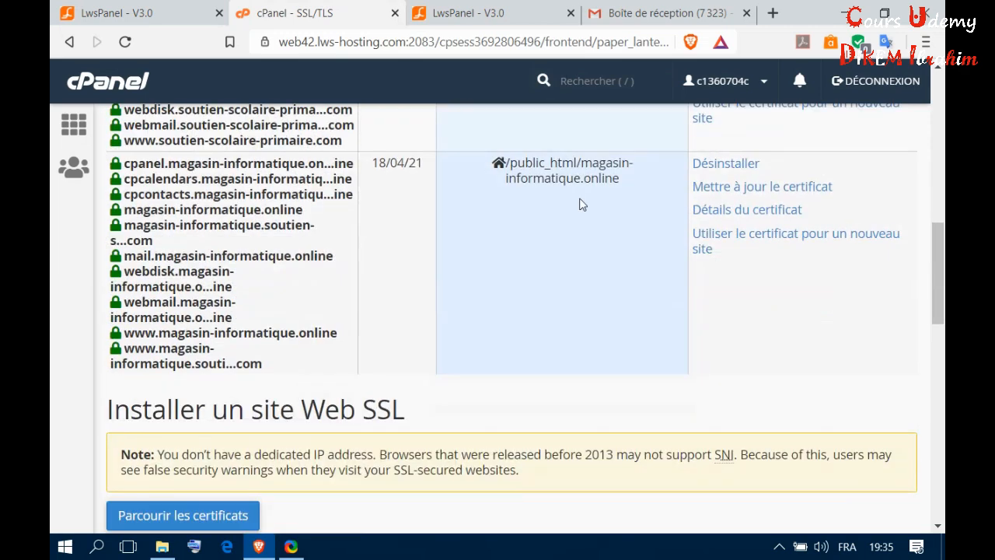
scroll(580, 202, up, 3)
triple_click(416, 210)
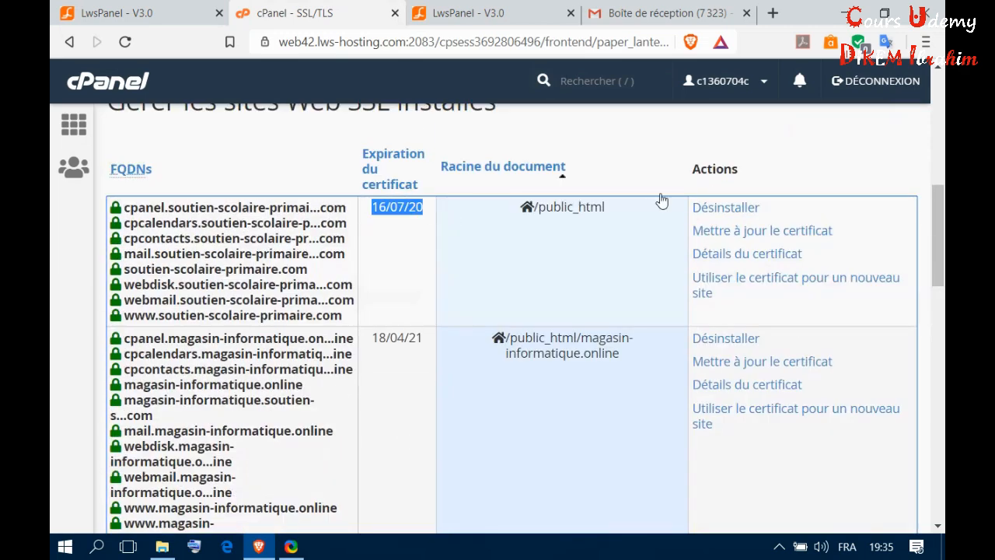
click(639, 188)
scroll(657, 191, down, 3)
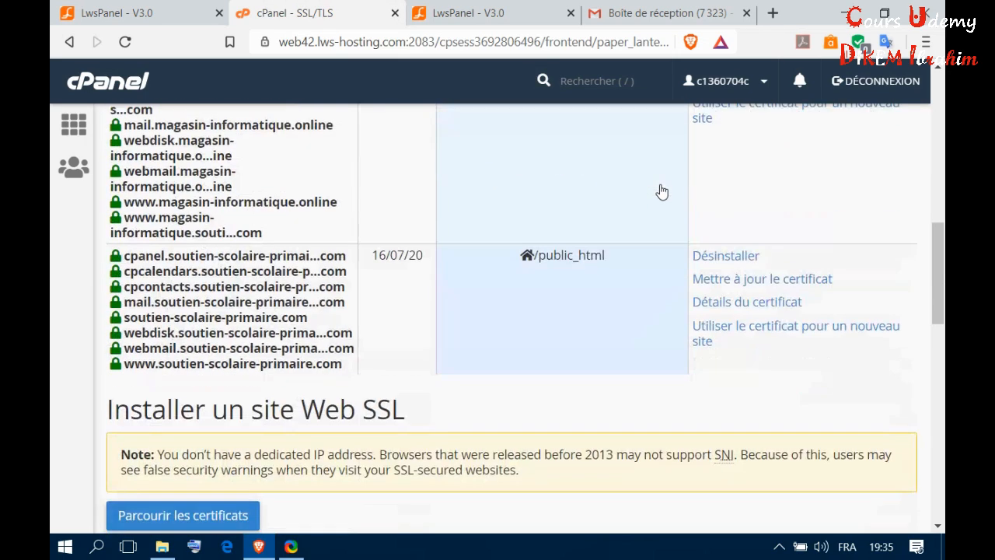
scroll(610, 232, up, 3)
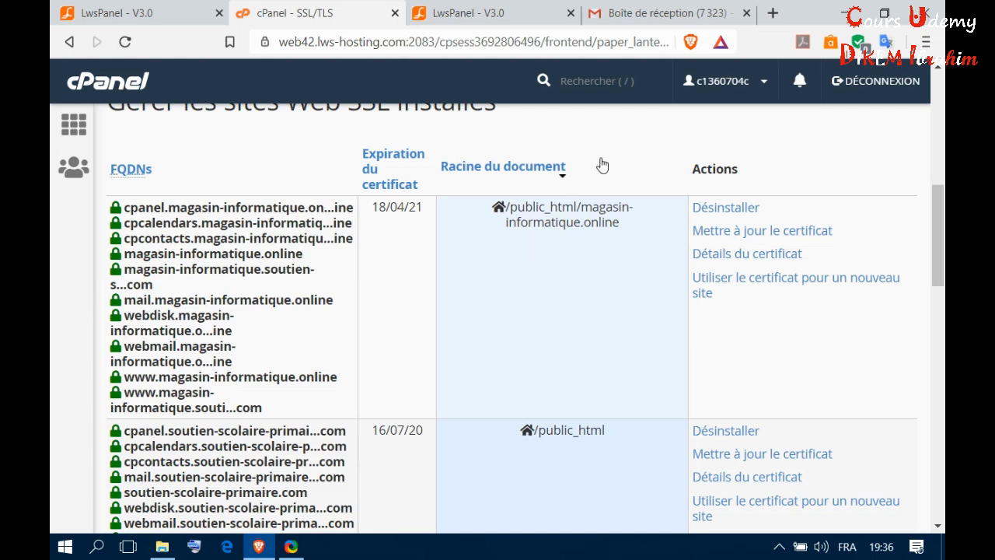
click(780, 547)
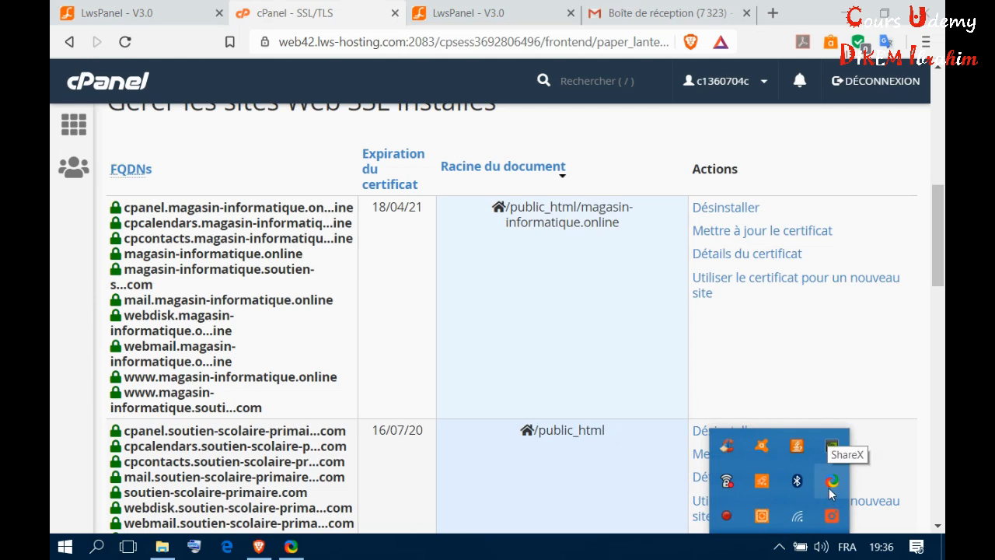
click(832, 483)
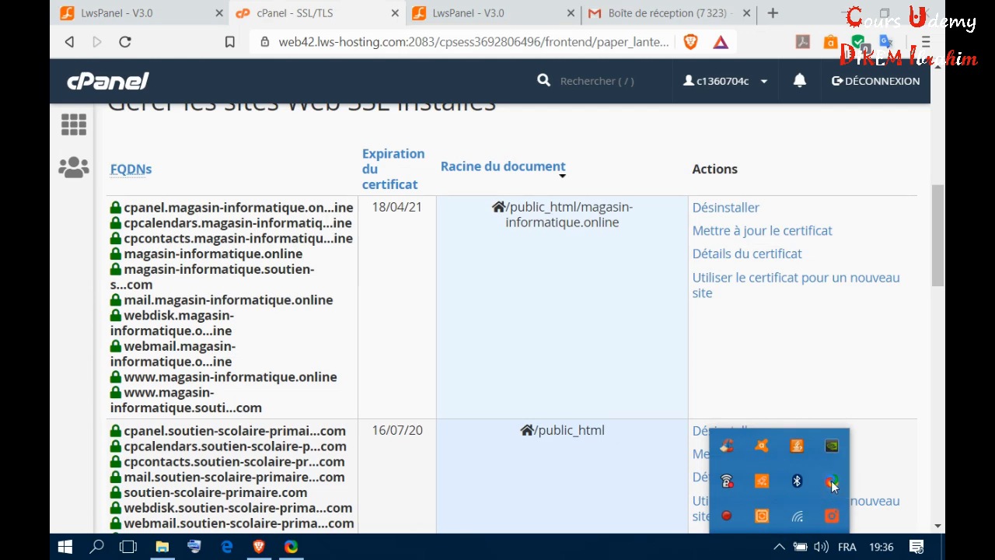
key(Escape)
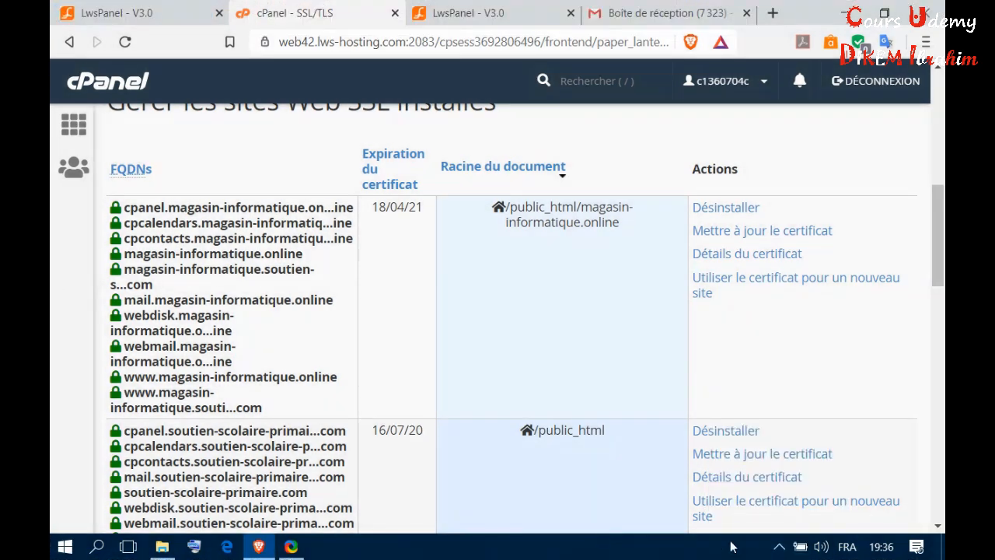
click(782, 548)
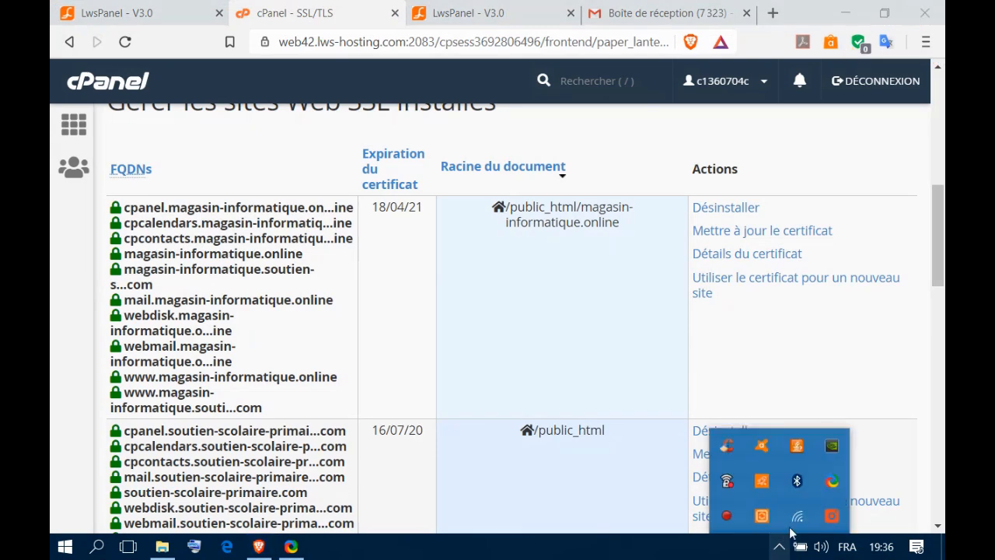